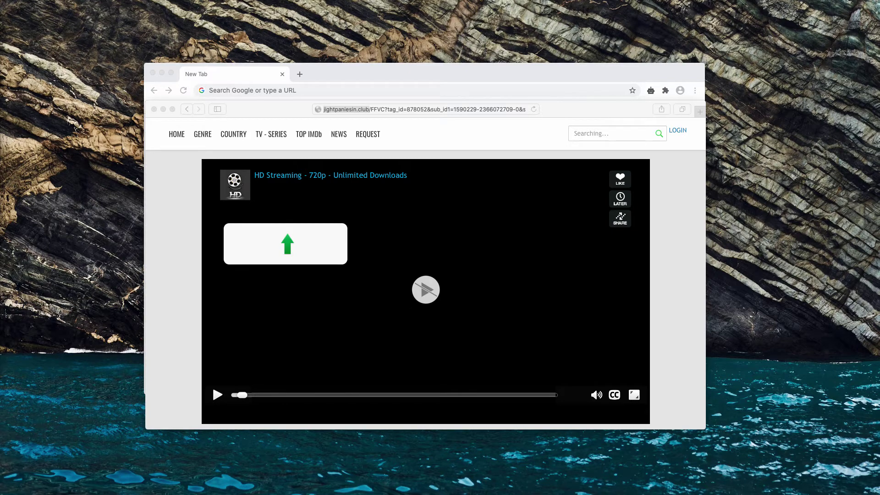
# Bring the Chrome new tab window forward, then return the streaming-site window to the front.
pyautogui.click(387, 66)
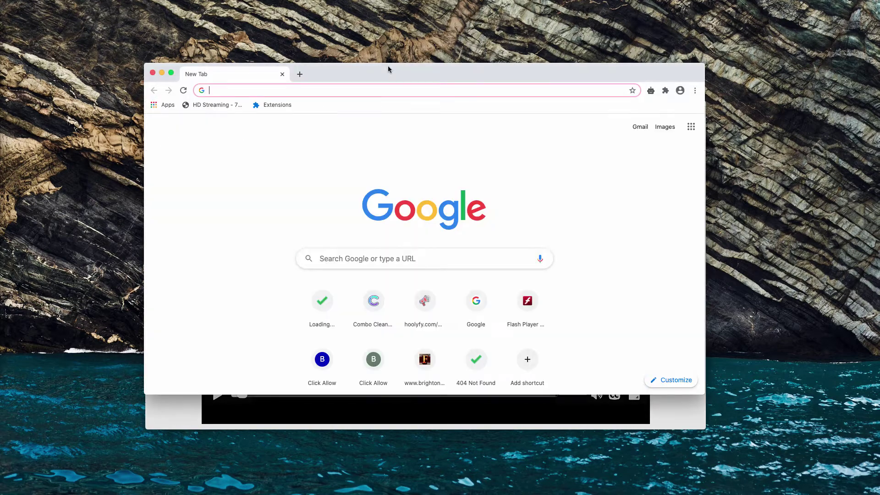
pyautogui.click(383, 417)
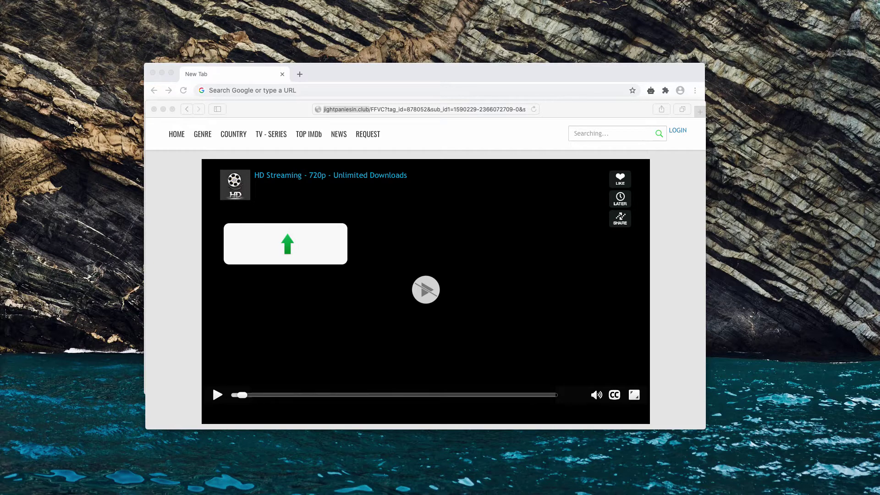
# Go to Chrome Settings > Site Settings > Notifications.
pyautogui.click(694, 91)
pyautogui.click(584, 273)
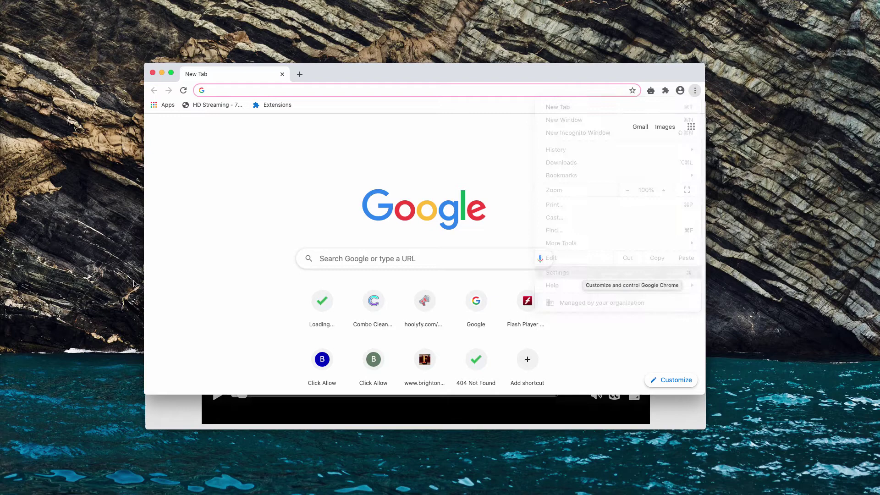
pyautogui.scroll(-5, 263, 299)
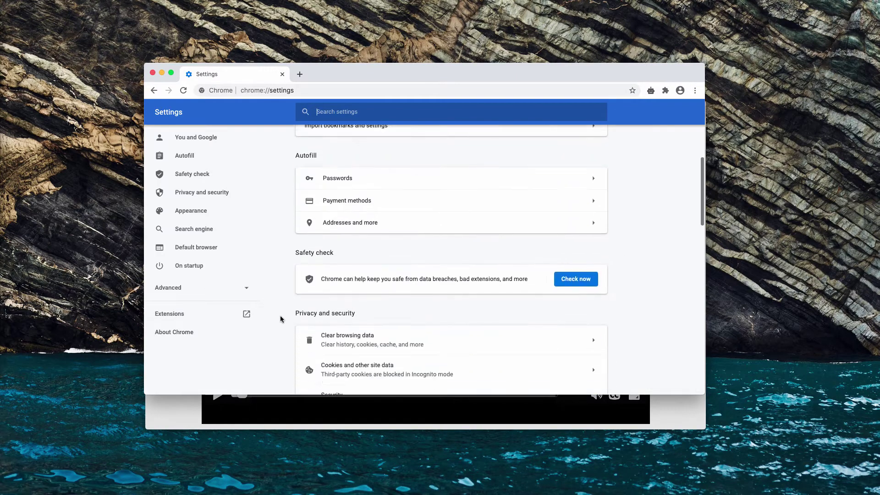
pyautogui.click(339, 335)
pyautogui.scroll(-3, 341, 336)
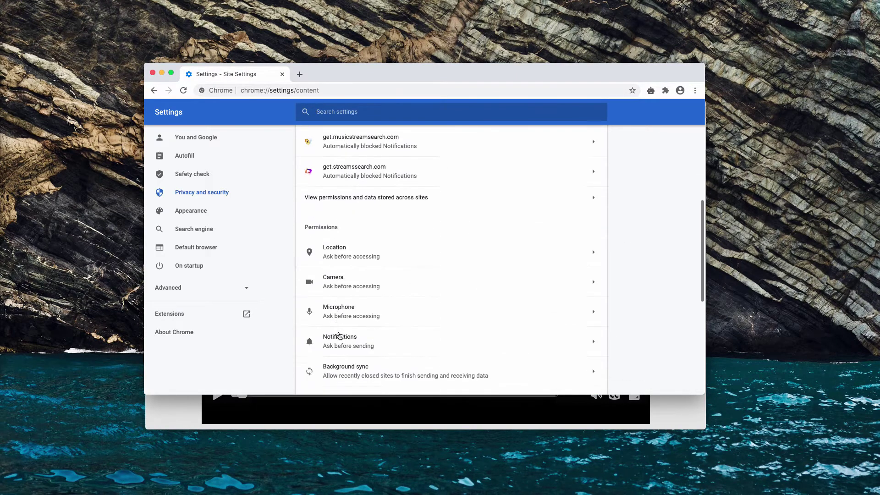
pyautogui.scroll(-1, 344, 330)
pyautogui.click(346, 318)
pyautogui.scroll(-2, 395, 347)
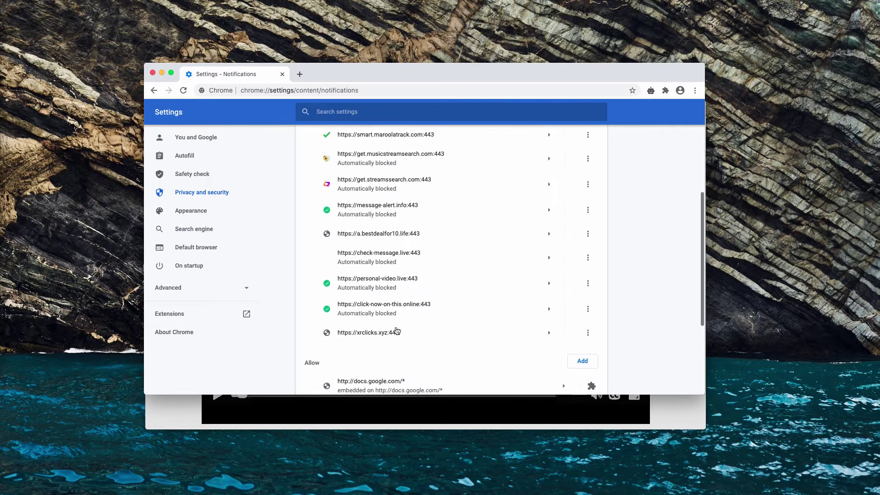
pyautogui.scroll(-2, 396, 337)
pyautogui.scroll(3, 396, 333)
pyautogui.scroll(1, 394, 334)
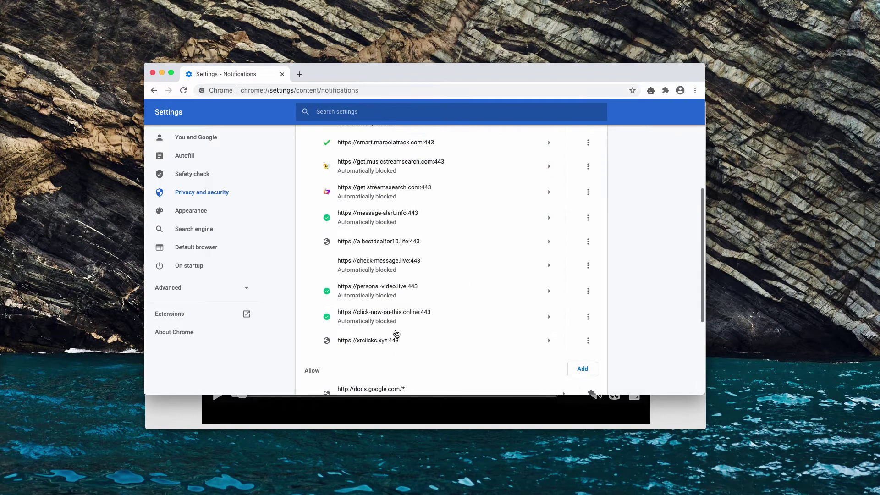
pyautogui.scroll(2, 578, 223)
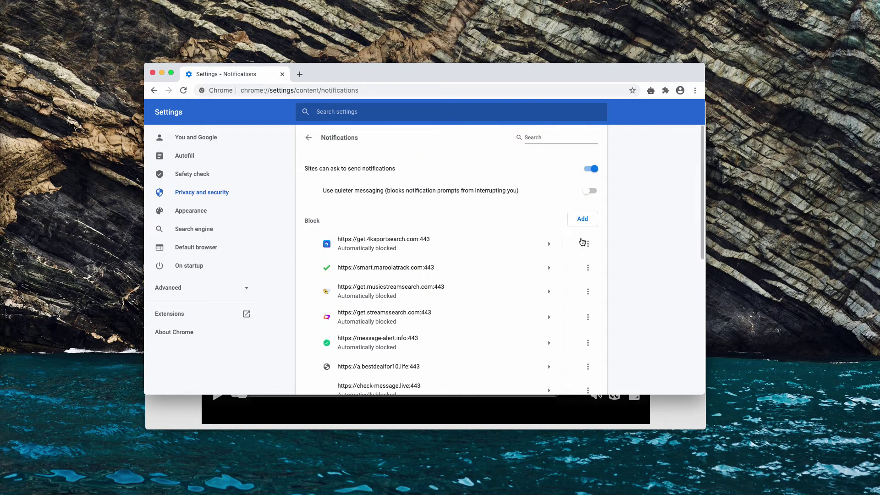
# Remove the first five blocked sites from the notifications block list.
pyautogui.click(588, 243)
pyautogui.click(585, 283)
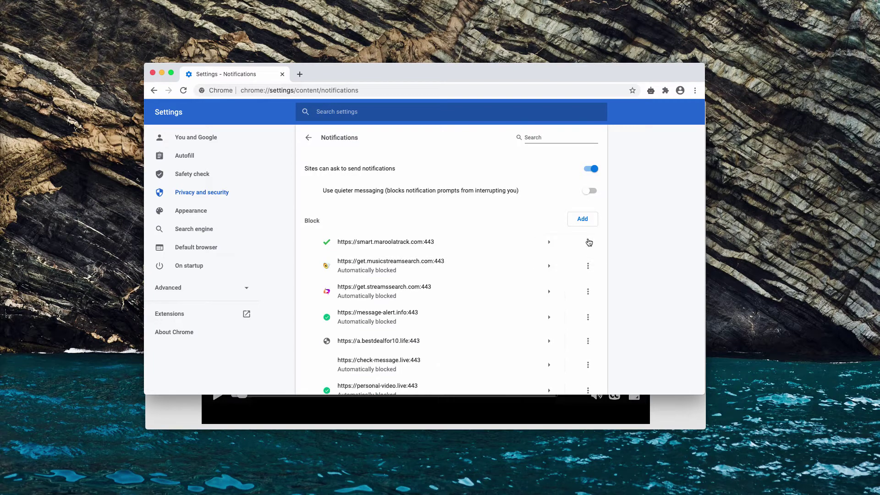
pyautogui.click(588, 243)
pyautogui.click(585, 275)
pyautogui.click(587, 243)
pyautogui.click(564, 276)
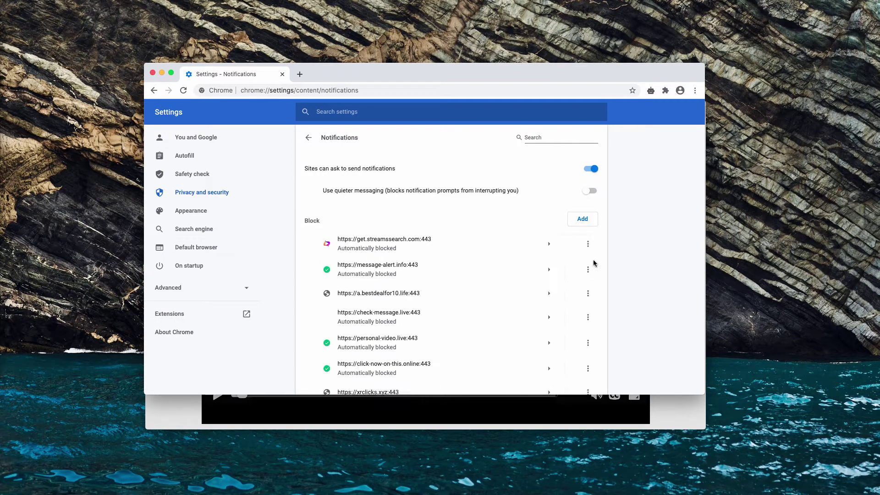
pyautogui.click(587, 244)
pyautogui.click(564, 276)
pyautogui.click(588, 269)
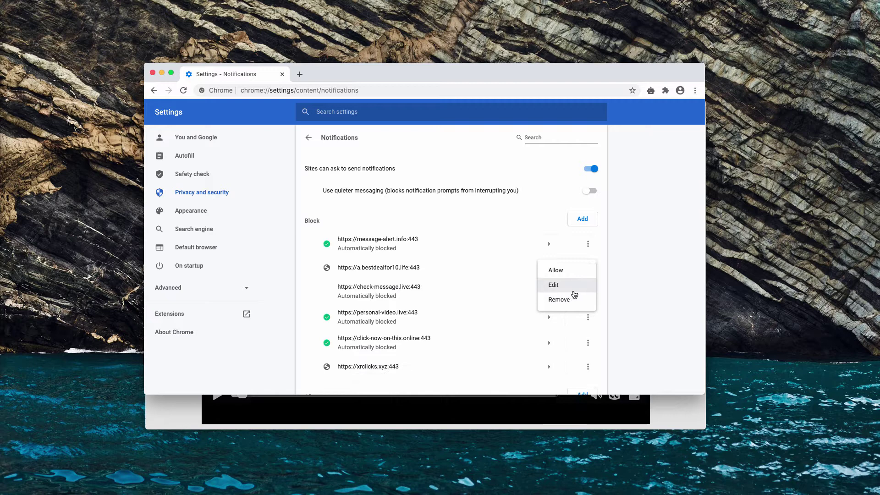
pyautogui.click(564, 300)
# Remove the remaining five blocked sites, including click-now-on-this.online and xrclicks.xyz.
pyautogui.click(588, 244)
pyautogui.click(586, 274)
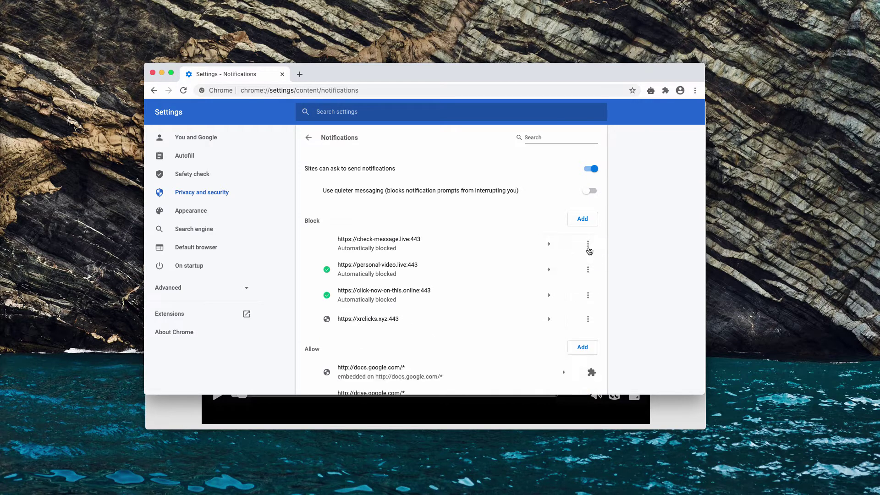
pyautogui.click(588, 243)
pyautogui.click(584, 276)
pyautogui.click(587, 244)
pyautogui.click(584, 275)
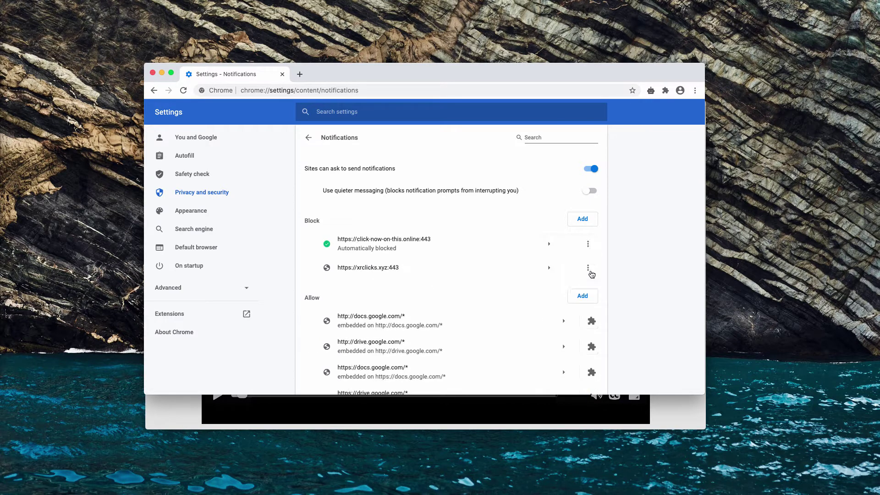
pyautogui.click(587, 244)
pyautogui.click(577, 276)
pyautogui.click(587, 245)
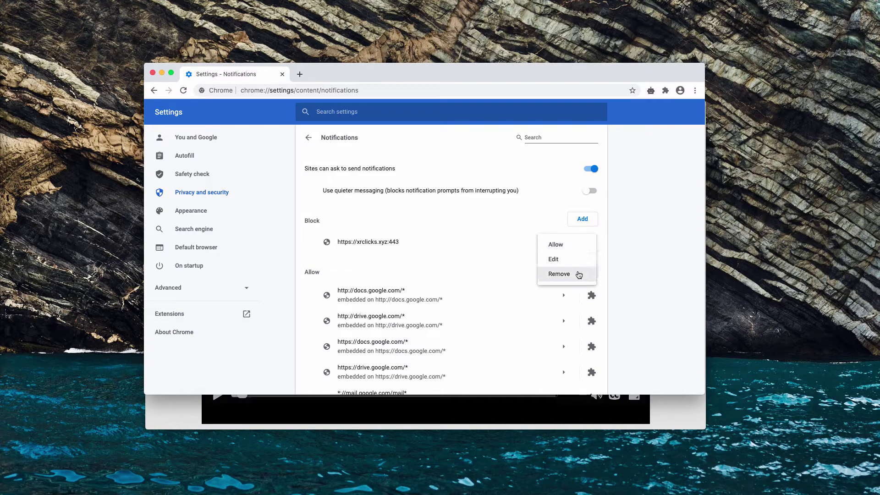
pyautogui.click(580, 275)
pyautogui.scroll(-2, 474, 284)
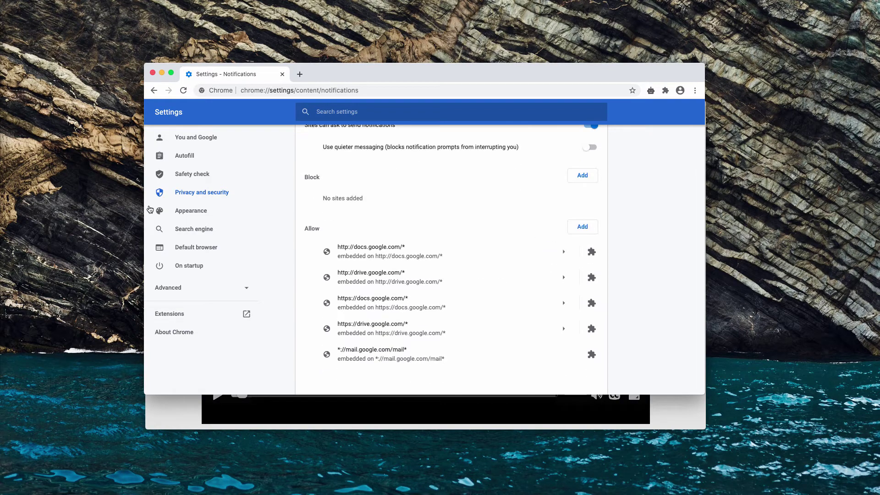
# Disable the Urban Free VPN proxy Unblocker extension and load combocleaner.com.
pyautogui.click(694, 90)
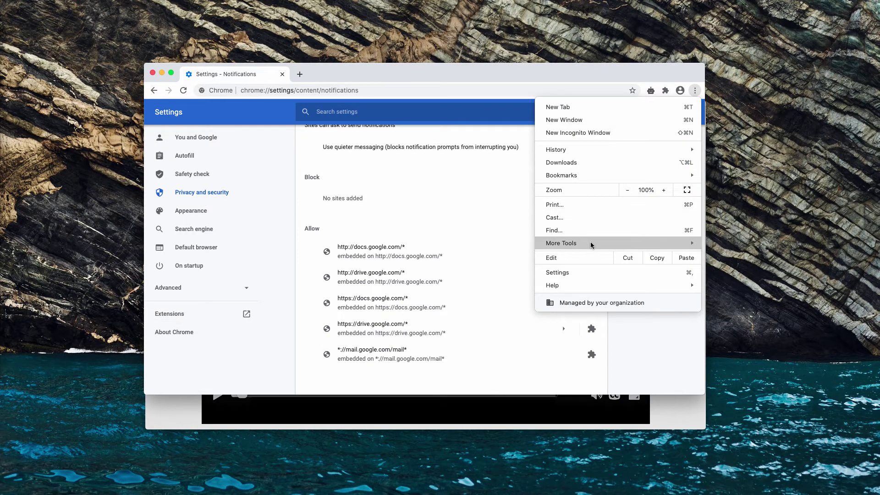
pyautogui.moveTo(561, 243)
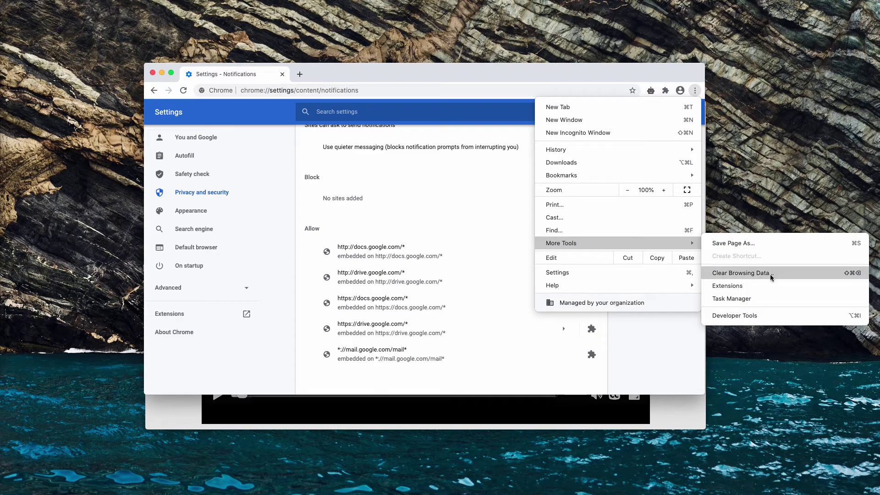
pyautogui.click(765, 285)
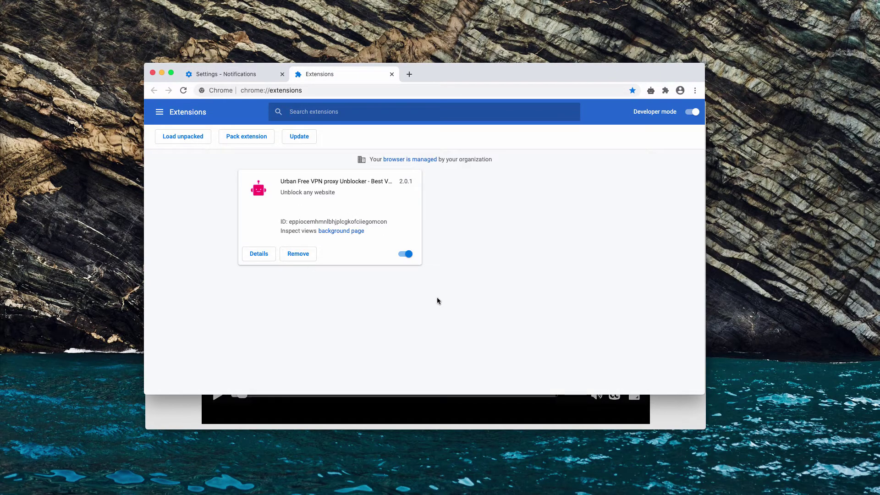
pyautogui.click(405, 255)
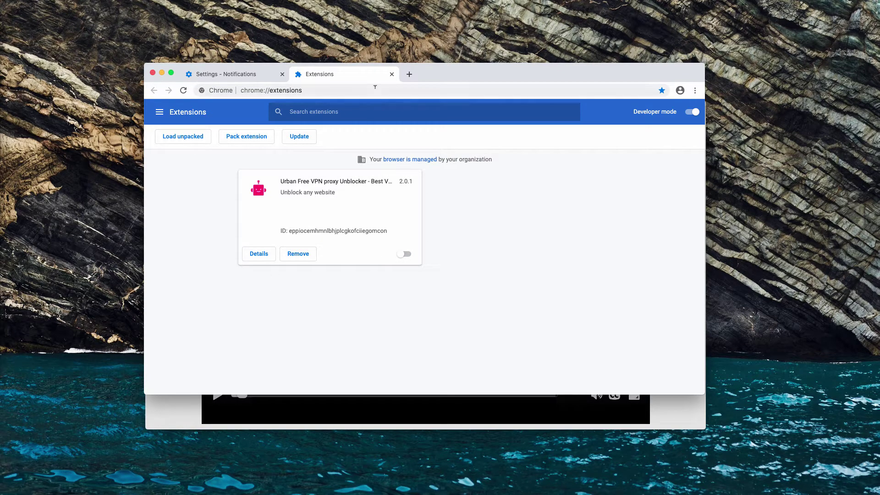
pyautogui.click(344, 90)
pyautogui.write('combocleaner.com')
pyautogui.press('Return')
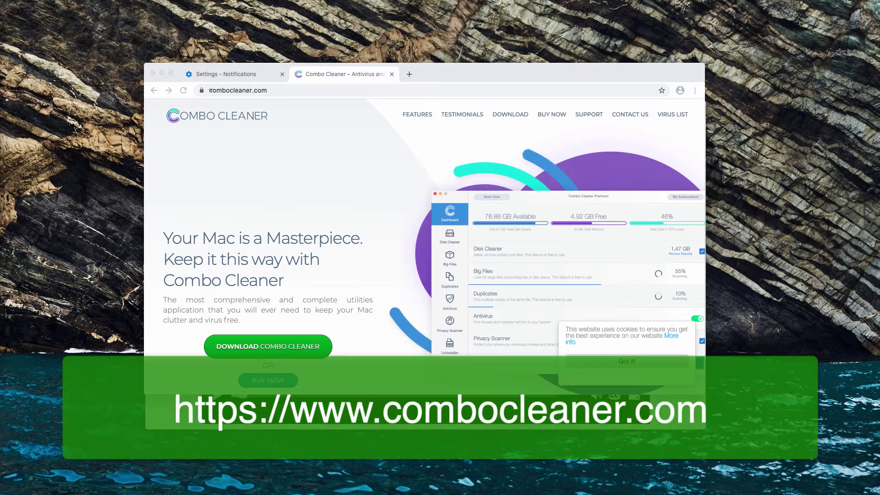
# Reveal the Combo Cleaner site's full web address in the address bar.
pyautogui.click(258, 90)
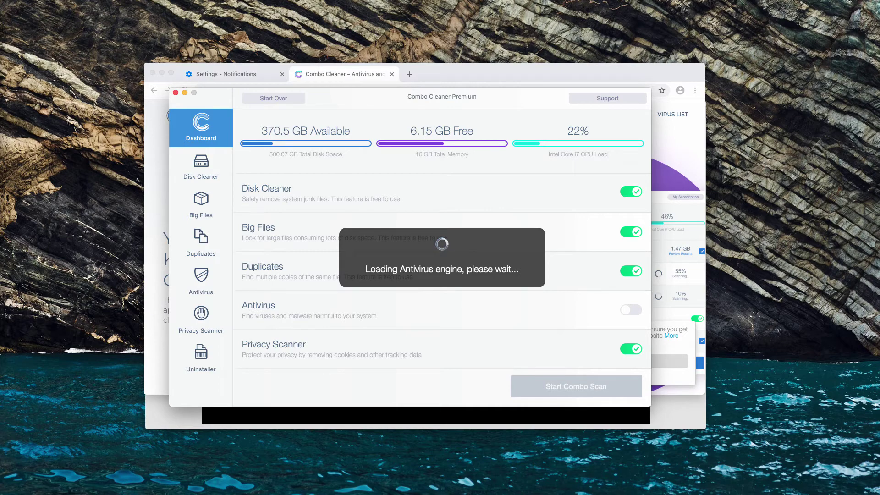
# Run Start Combo Scan until all five modules finish, showing 43 antivirus threats.
pyautogui.click(519, 387)
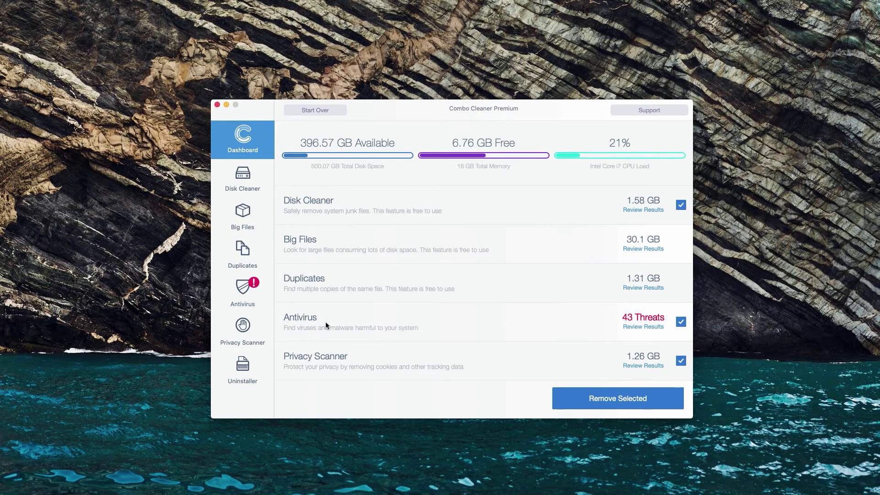
# Open the Antivirus review list and toggle the install (9).zip checkbox, leaving it unmarked.
pyautogui.click(639, 326)
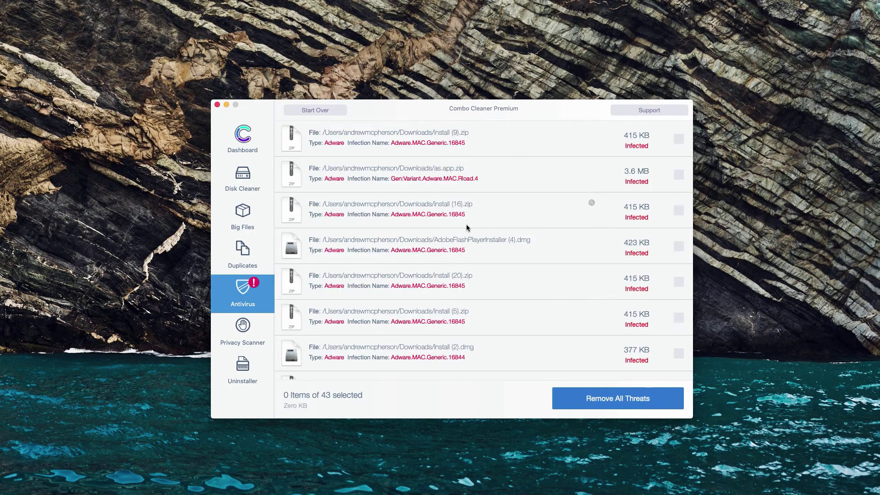
pyautogui.click(384, 142)
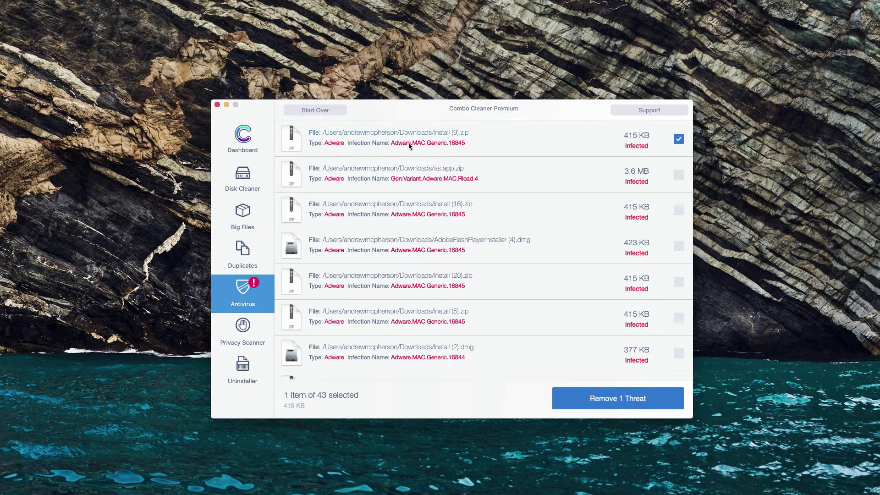
pyautogui.click(488, 147)
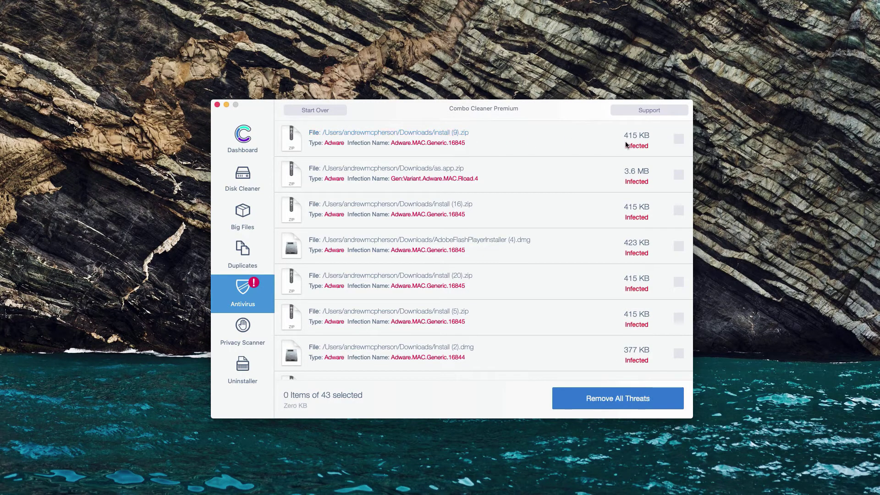
pyautogui.click(520, 143)
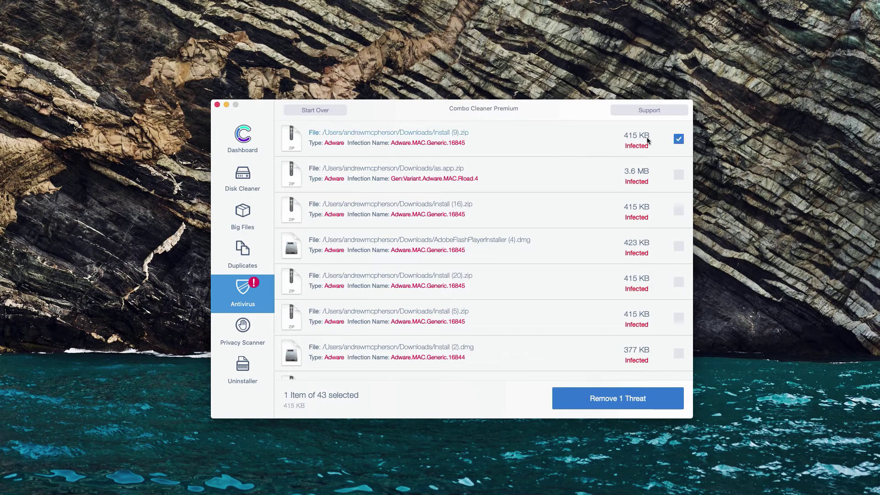
pyautogui.click(520, 142)
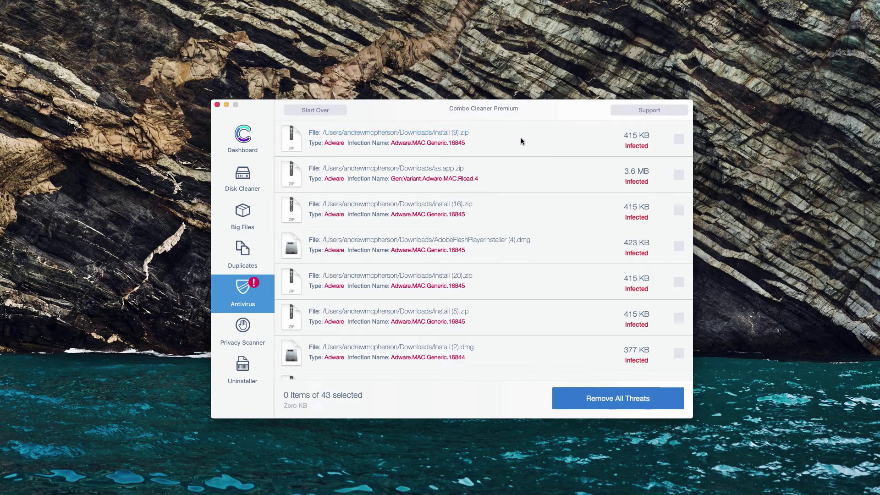
pyautogui.click(436, 134)
# Reveal install (9).zip in Downloads, move it to the Trash, and close Finder.
pyautogui.click(591, 132)
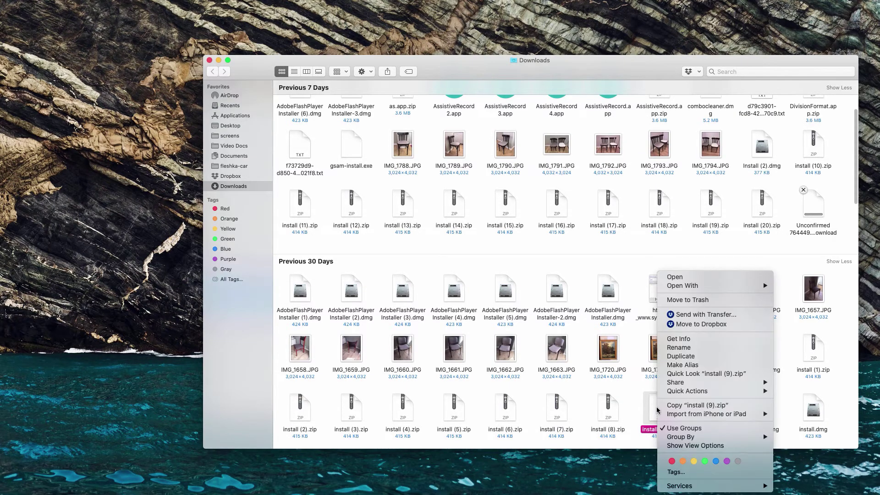
pyautogui.click(680, 301)
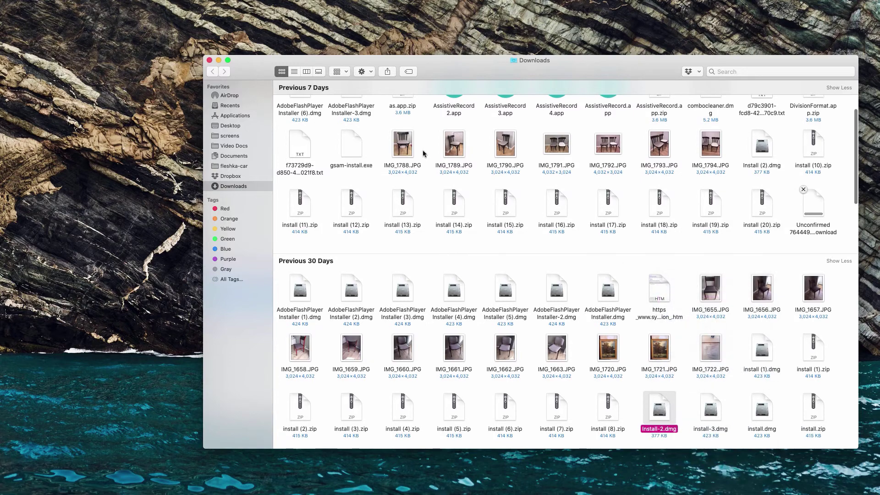
pyautogui.click(209, 61)
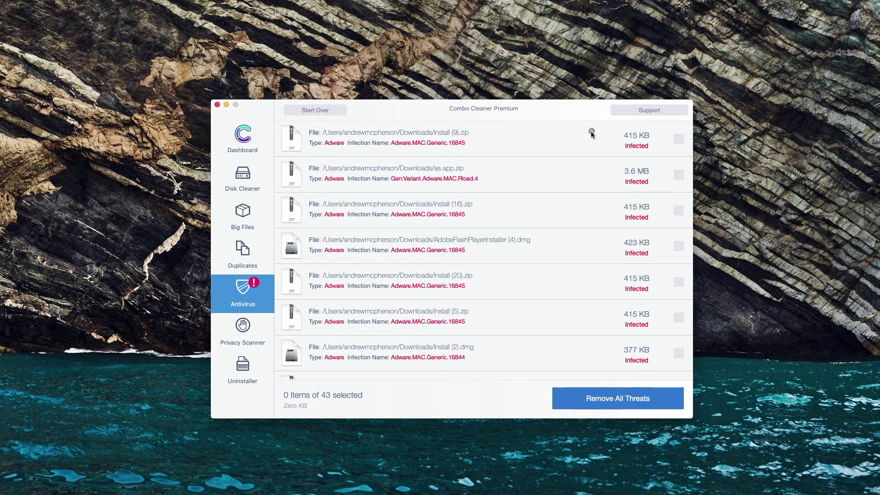
# Reveal the second threat, as.app.zip, trash it, close Finder, and refocus Combo Cleaner.
pyautogui.click(592, 168)
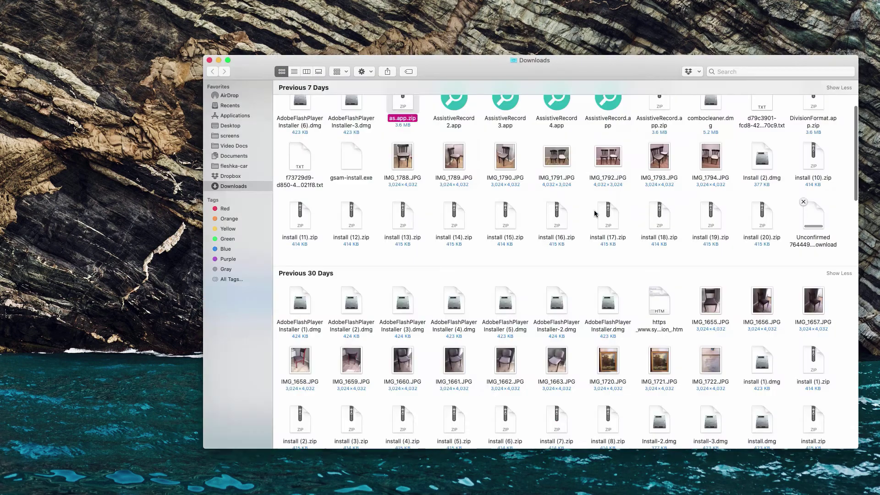
pyautogui.scroll(-2, 505, 284)
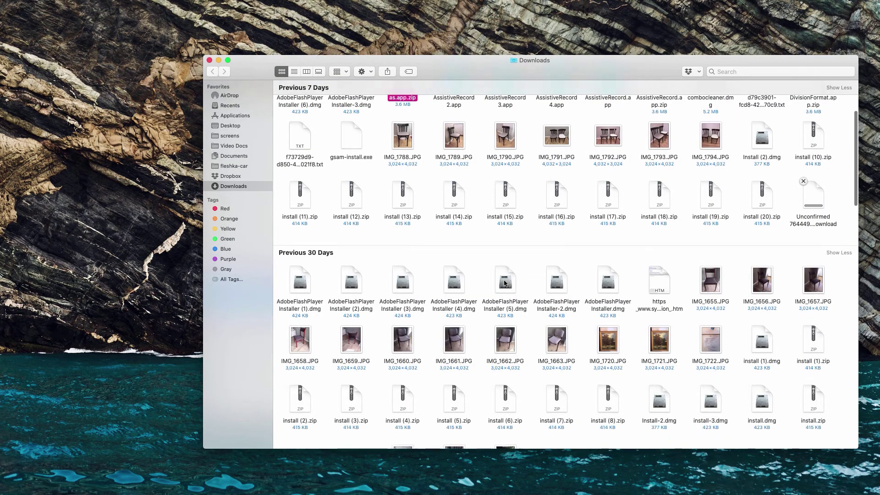
pyautogui.scroll(3, 505, 284)
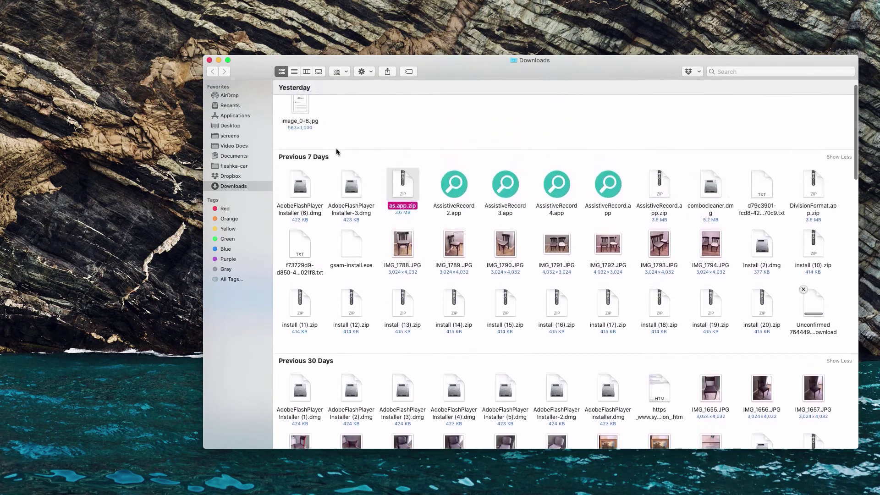
pyautogui.rightClick(412, 193)
pyautogui.click(443, 219)
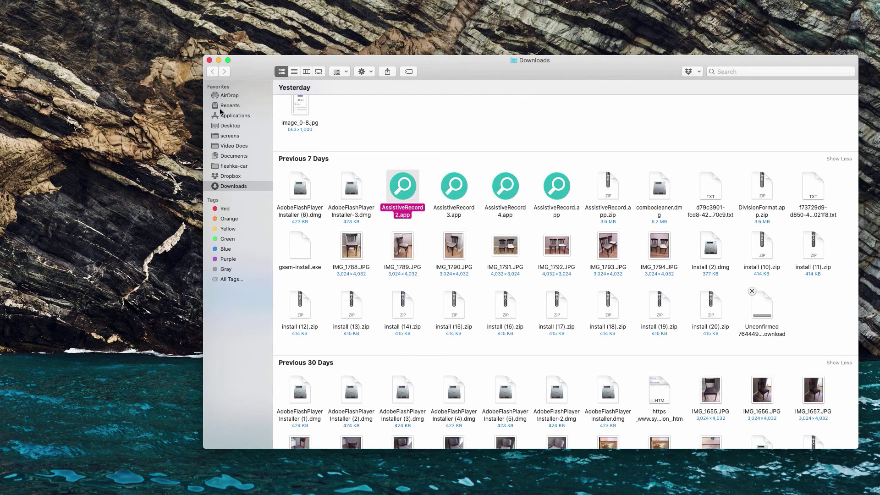
pyautogui.click(210, 60)
pyautogui.click(500, 107)
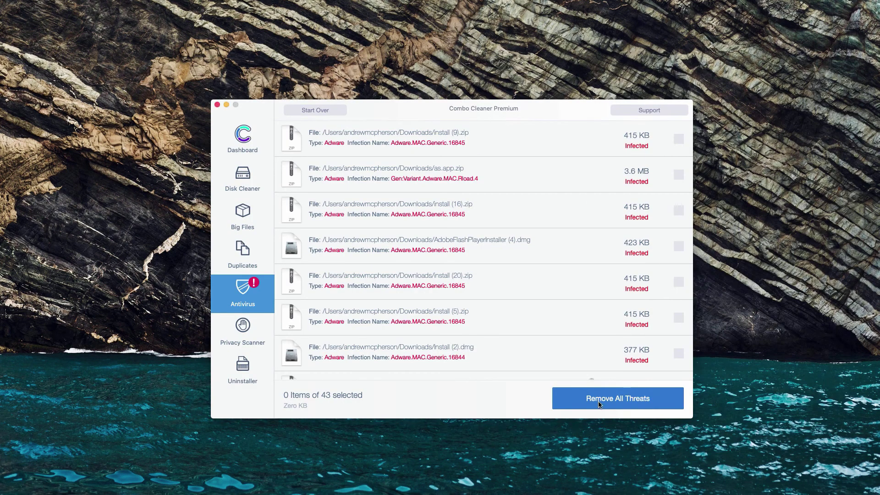